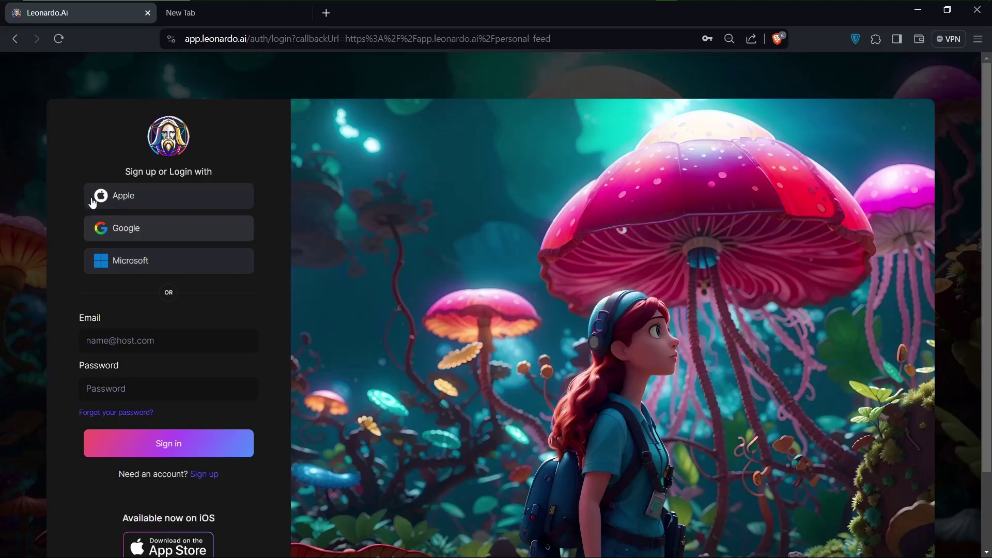
left_click(179, 14)
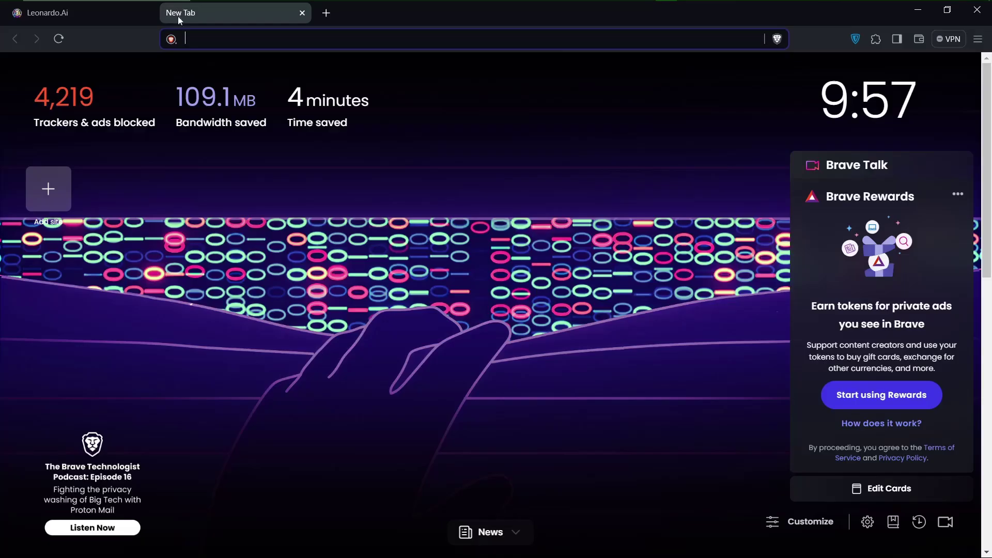
type("https://temp-mail.org/en/")
key("Return")
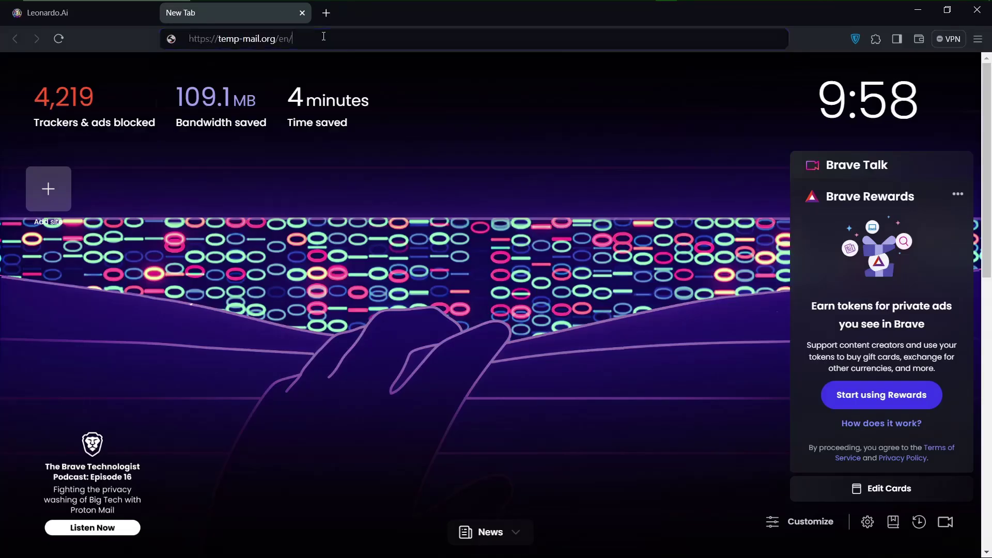
left_click(324, 36)
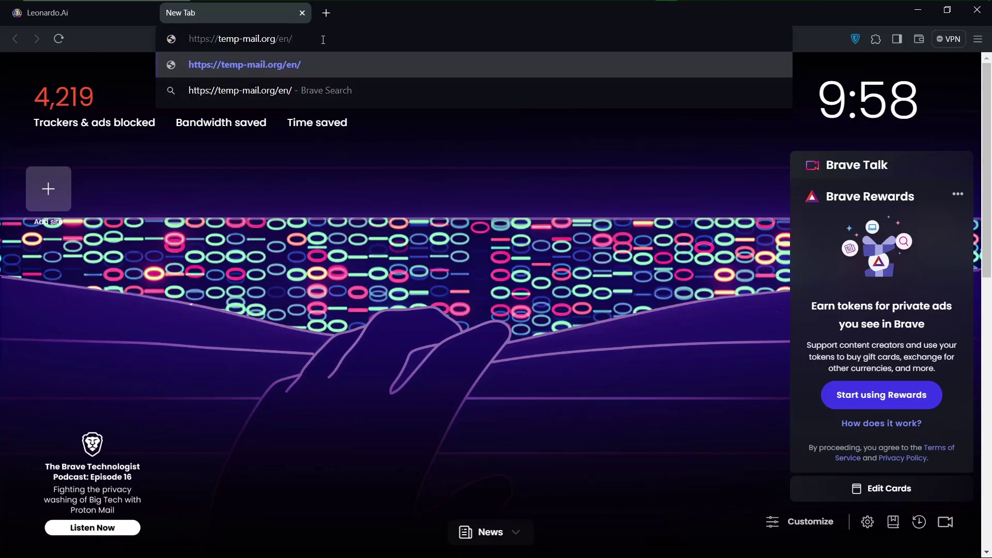
key("Return")
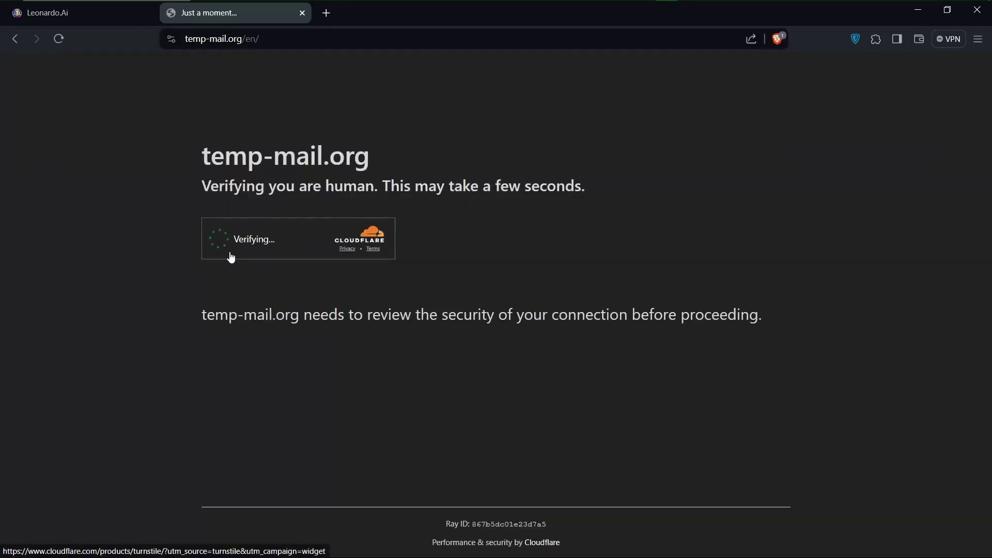
left_click(53, 17)
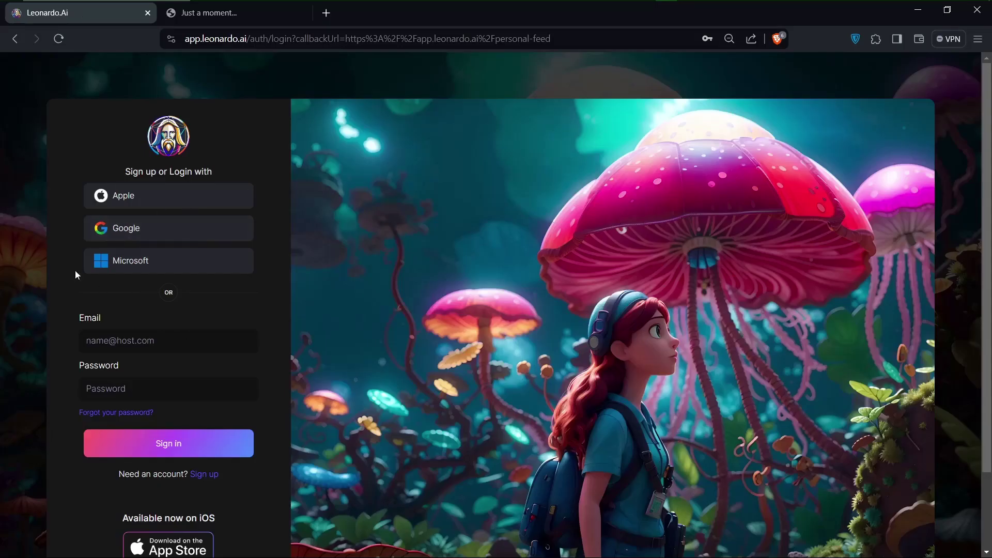
mouse_move(225, 13)
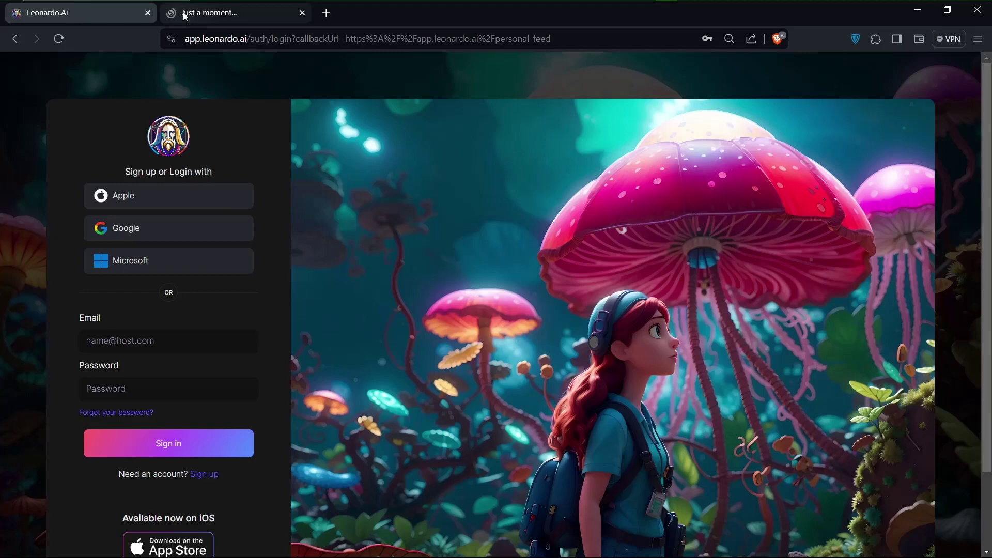
left_click(184, 16)
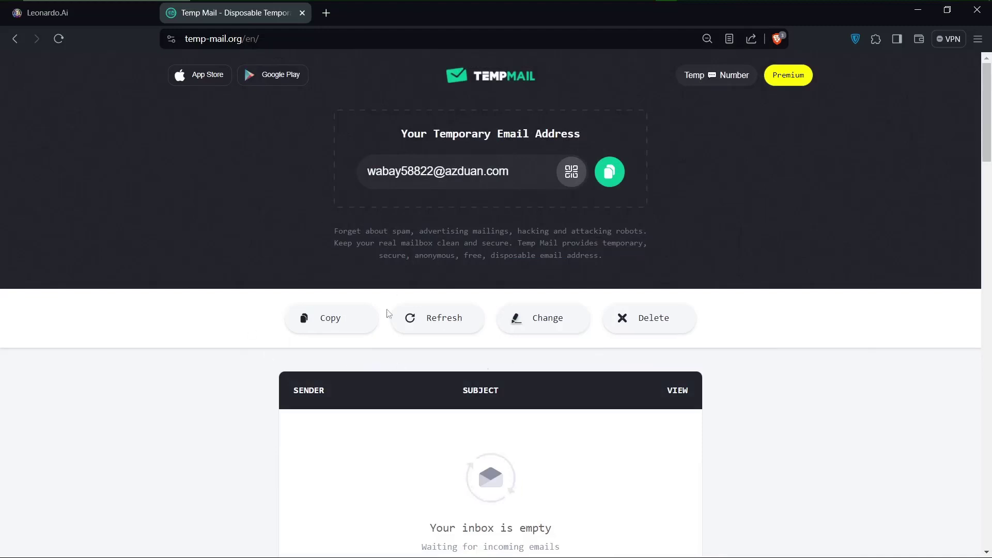
scroll(507, 484, "down", 1)
scroll(507, 483, "down", 2)
scroll(508, 484, "up", 3)
Step: Copy the disposable Temp Mail address and go back to the Leonardo.Ai sign-in tab
left_click(793, 84)
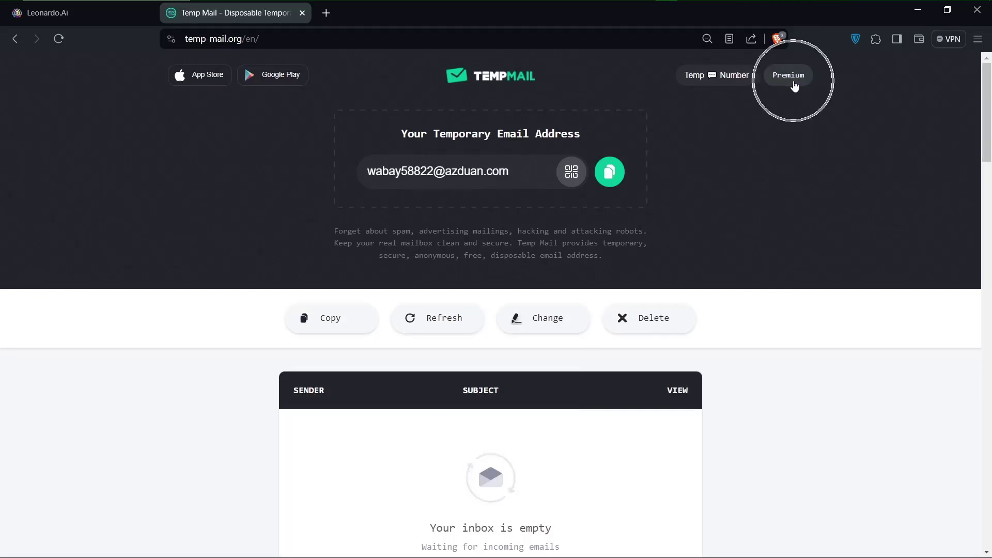
left_click(609, 171)
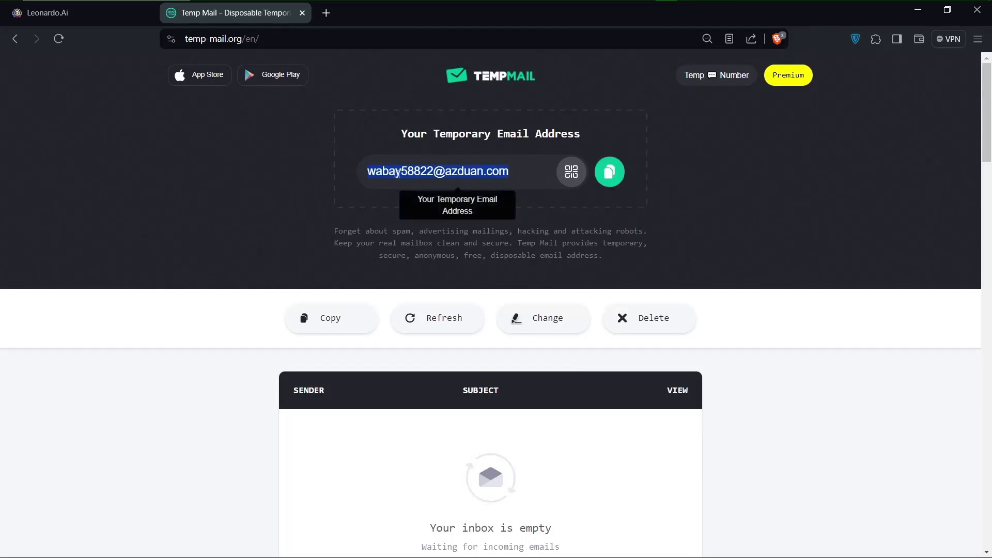
left_click(74, 12)
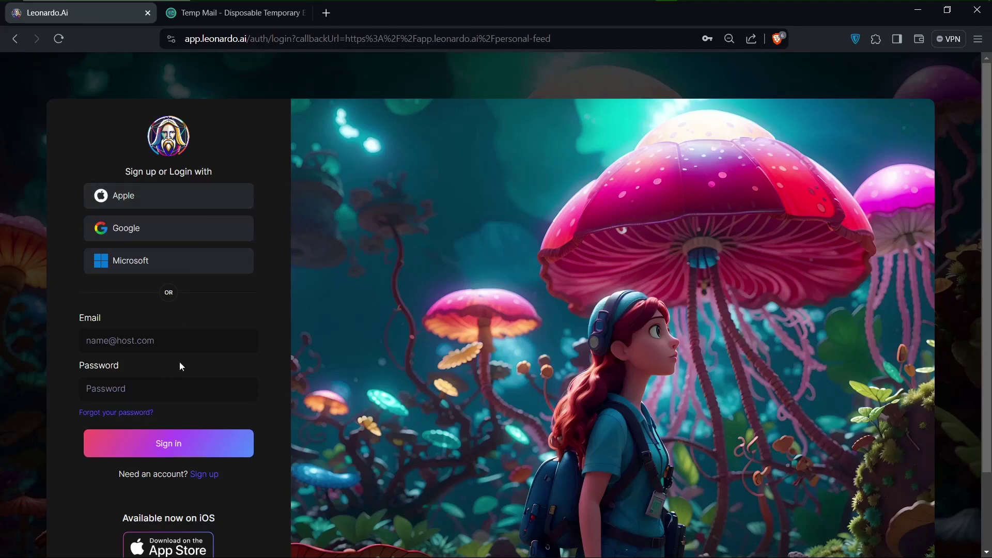
Step: Submit Leonardo.Ai's sign-up form with the pasted temporary email and a pasted password
left_click(144, 340)
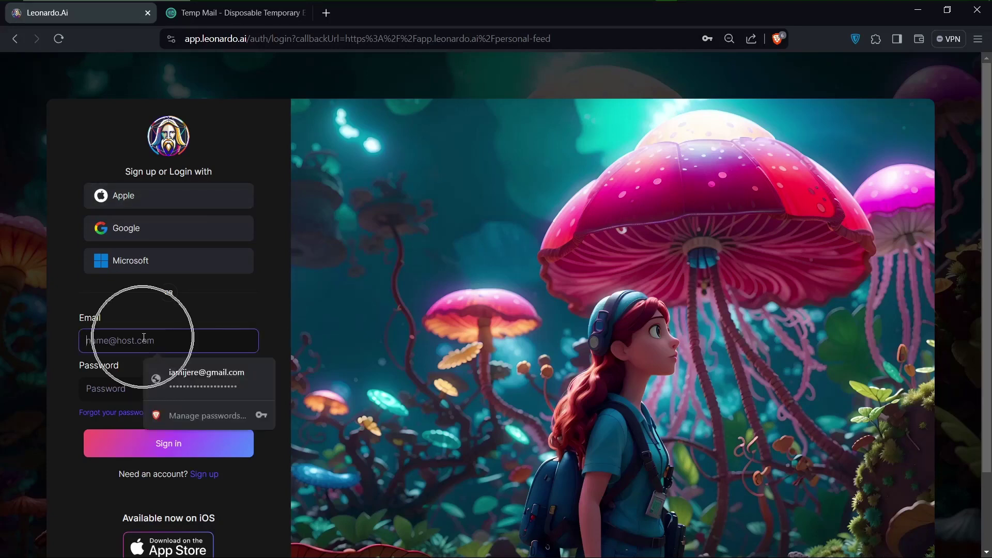
key("ctrl+v")
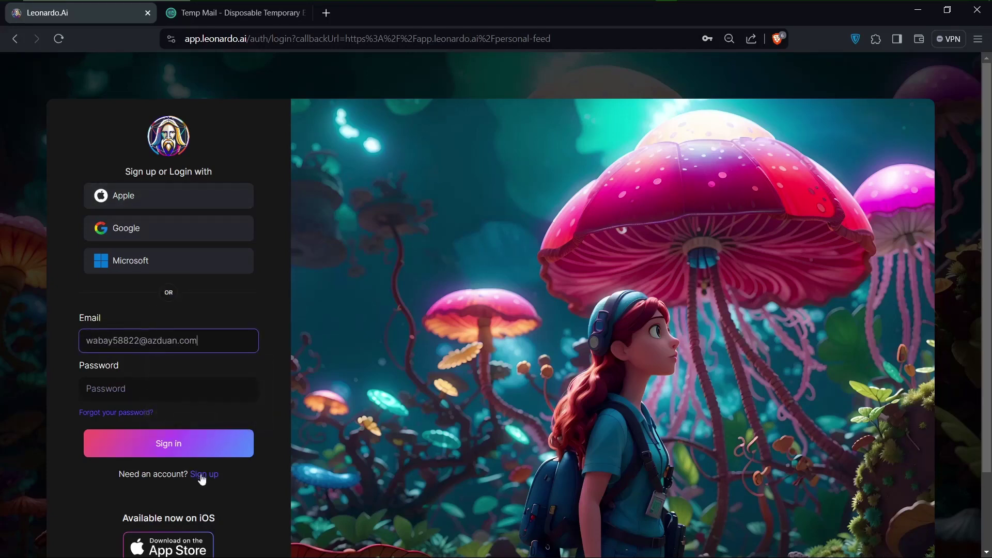
left_click(205, 474)
left_click(109, 369)
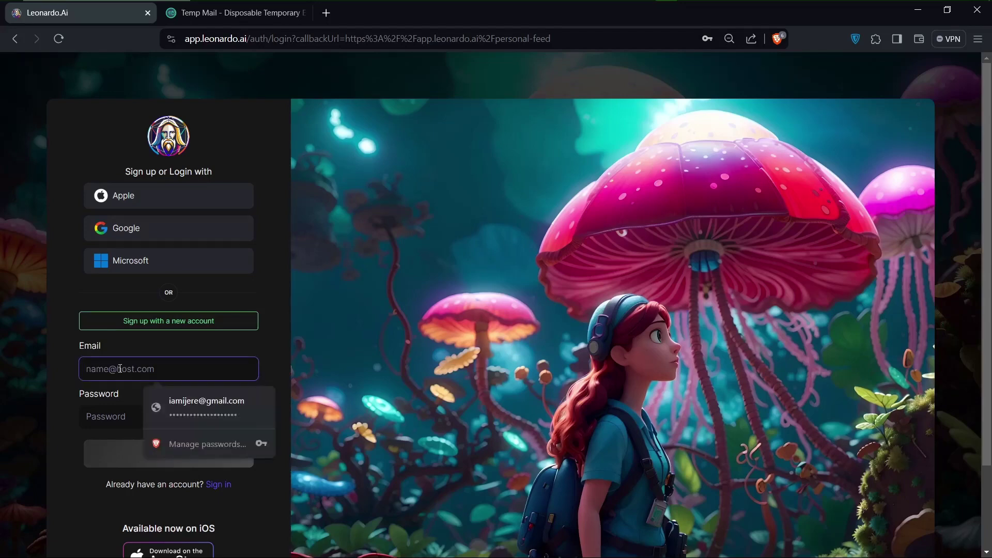
left_click(104, 401)
left_click(100, 419)
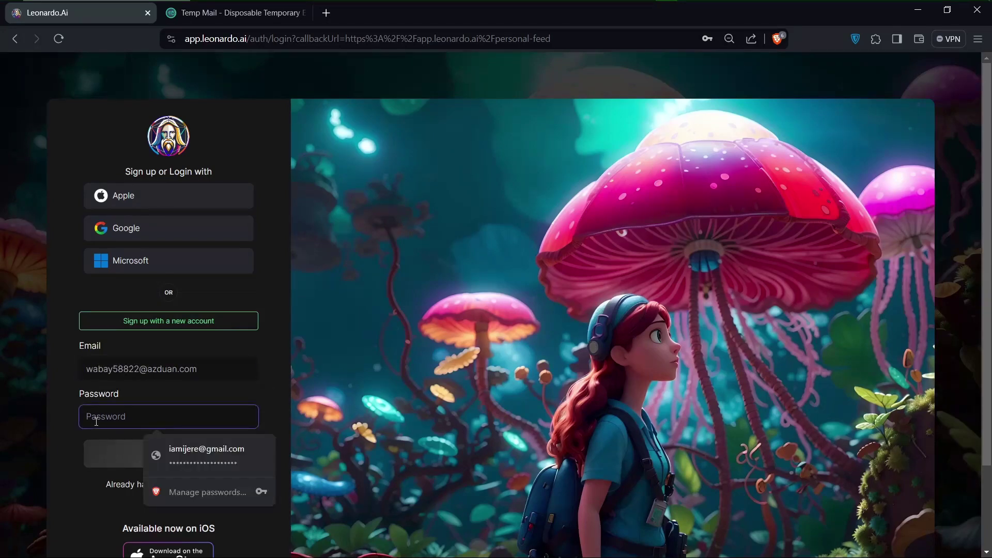
key("ctrl+v")
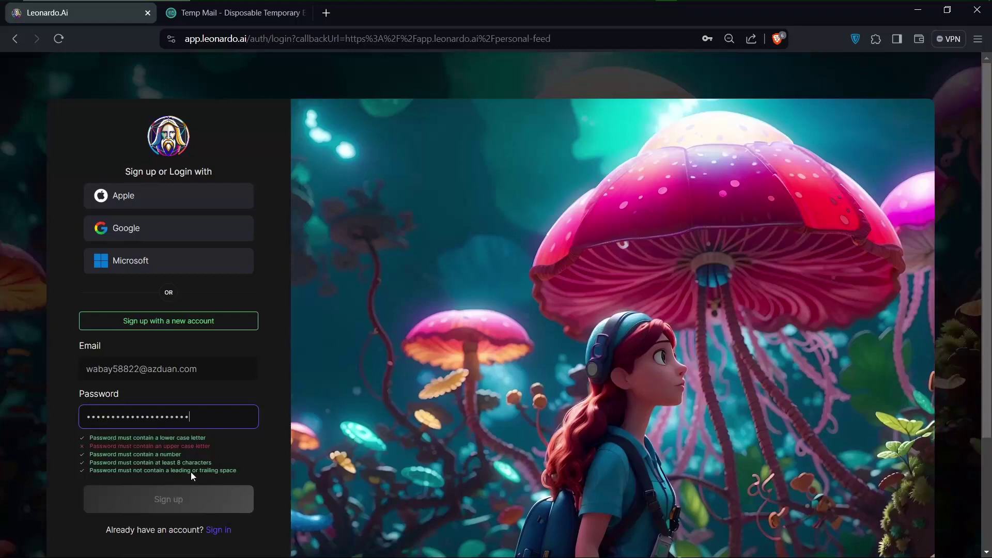
type("A")
left_click(159, 500)
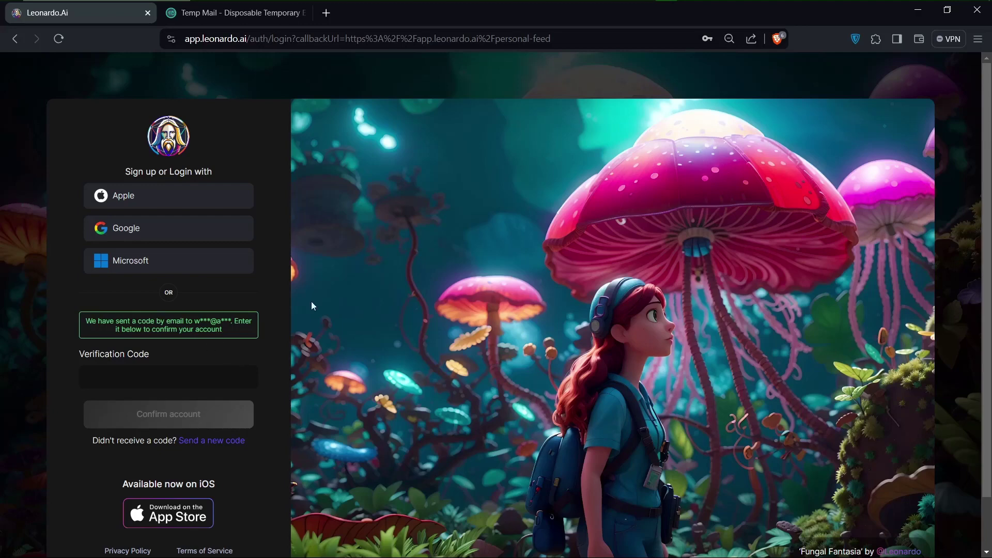
left_click(207, 21)
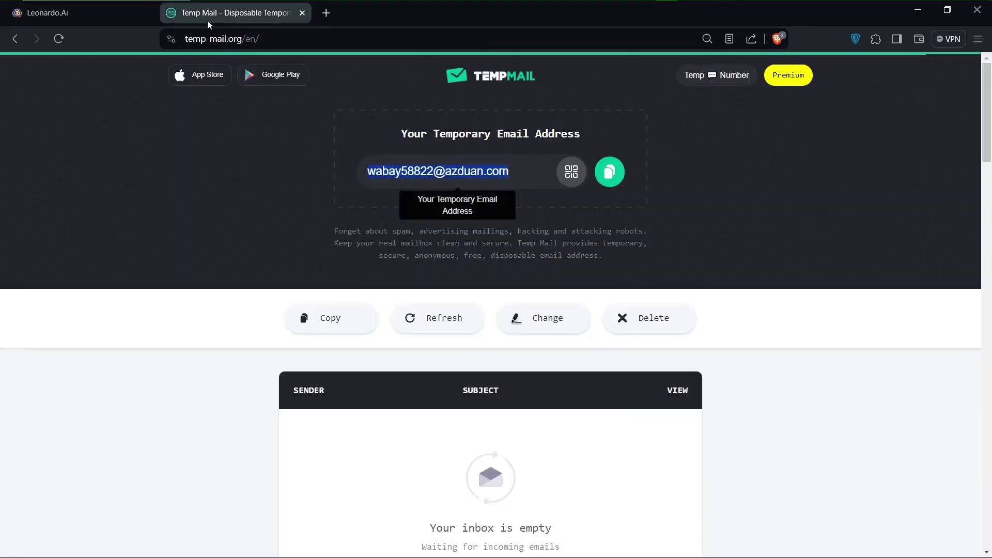
scroll(463, 348, "down", 1)
left_click(322, 407)
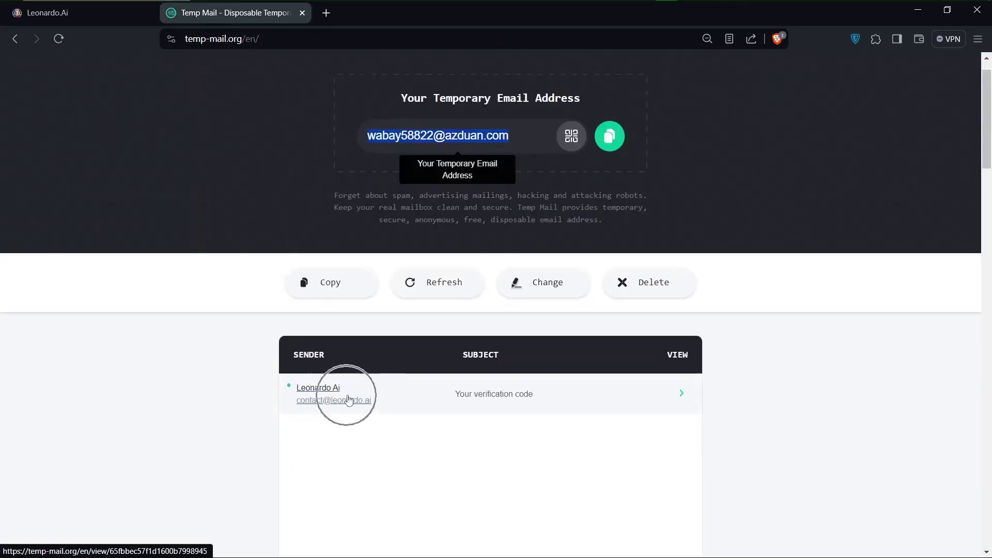
scroll(439, 413, "down", 2)
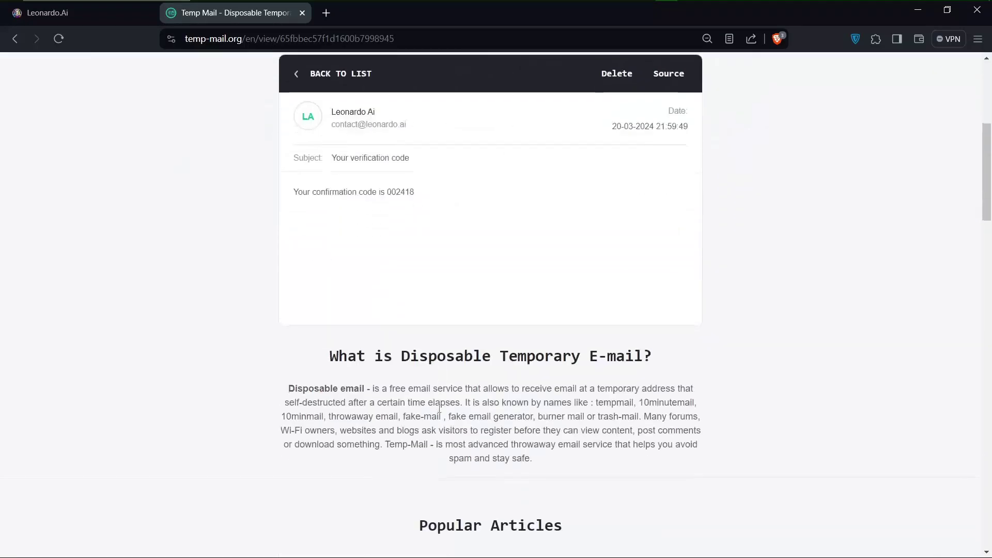
scroll(438, 413, "down", 1)
scroll(438, 413, "down", 1)
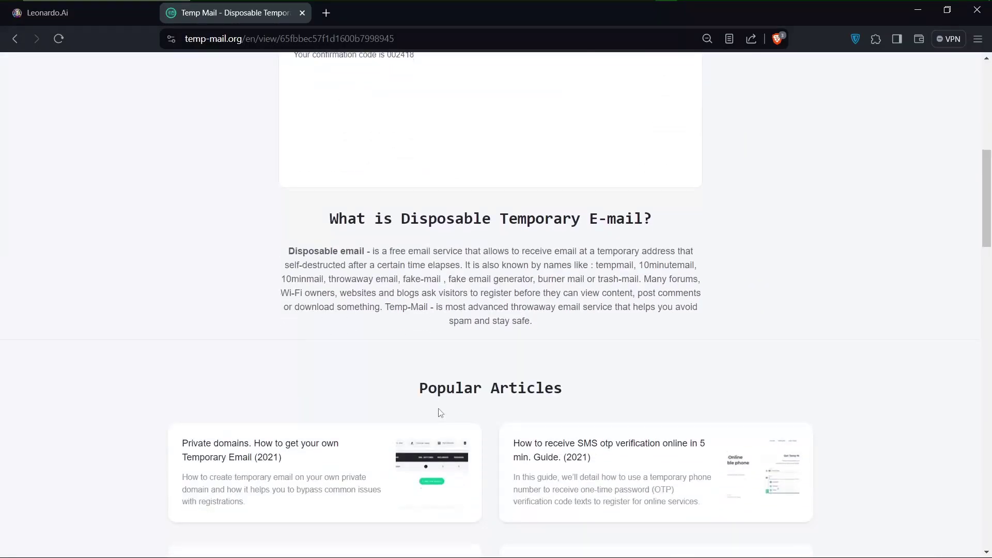
scroll(438, 413, "up", 2)
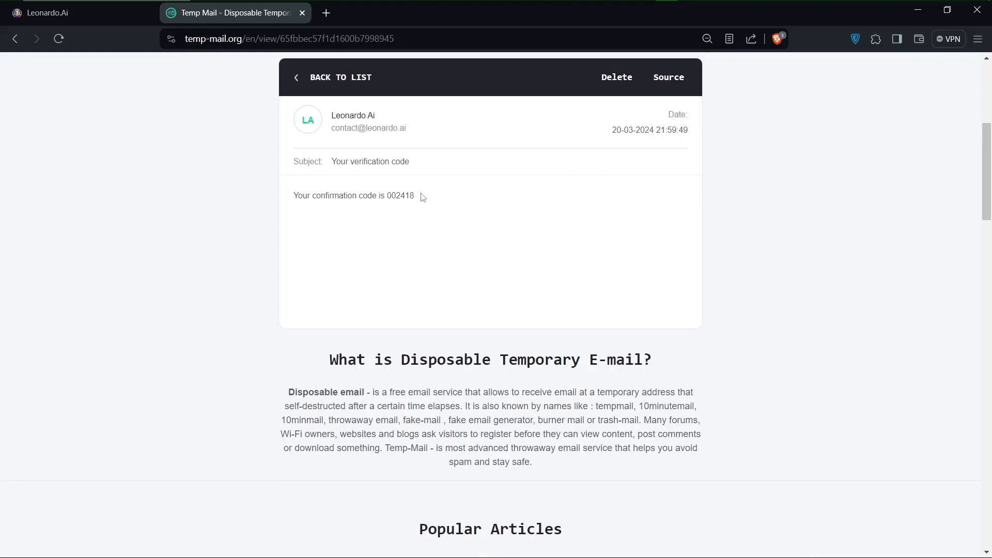
left_click_drag(422, 197, 384, 196)
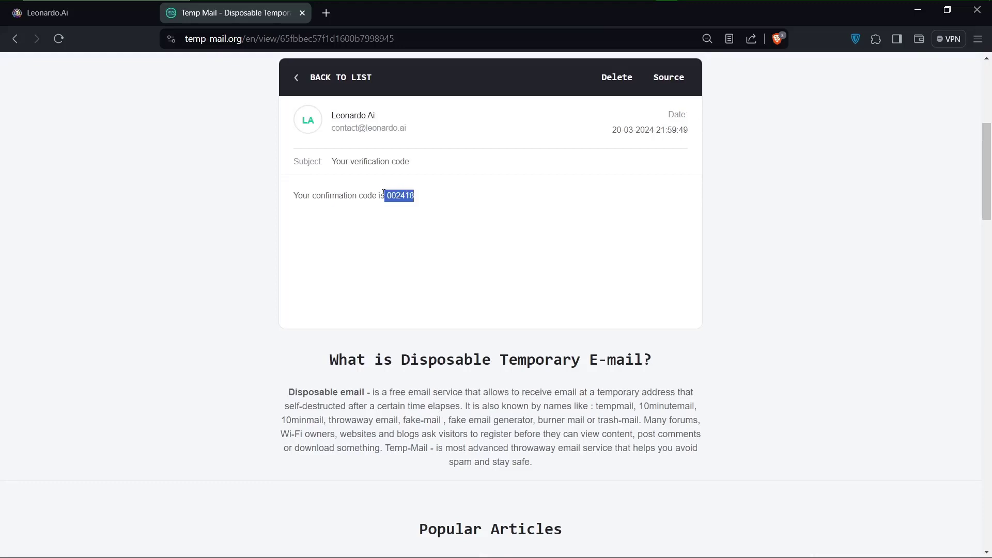
left_click(83, 15)
left_click(167, 375)
key("ctrl+v")
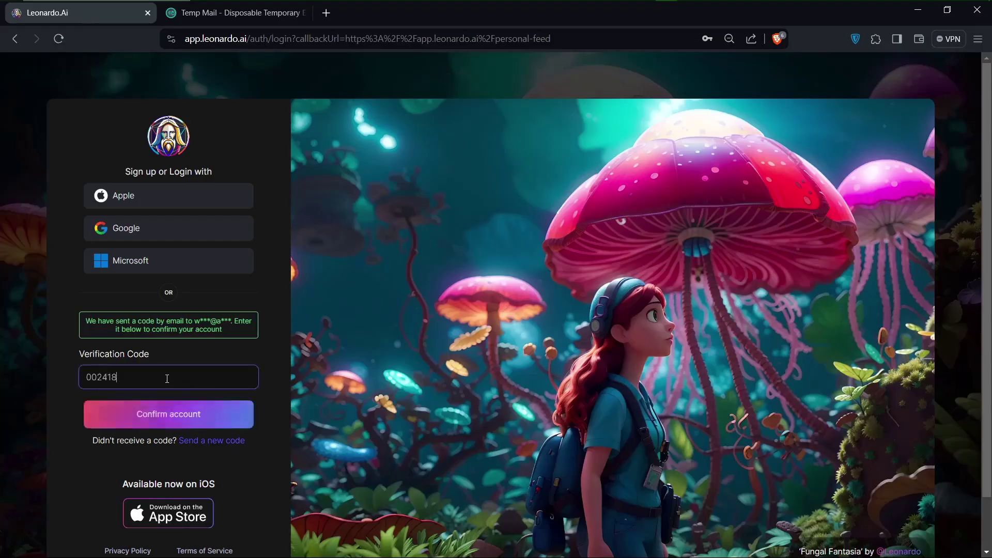
left_click(178, 413)
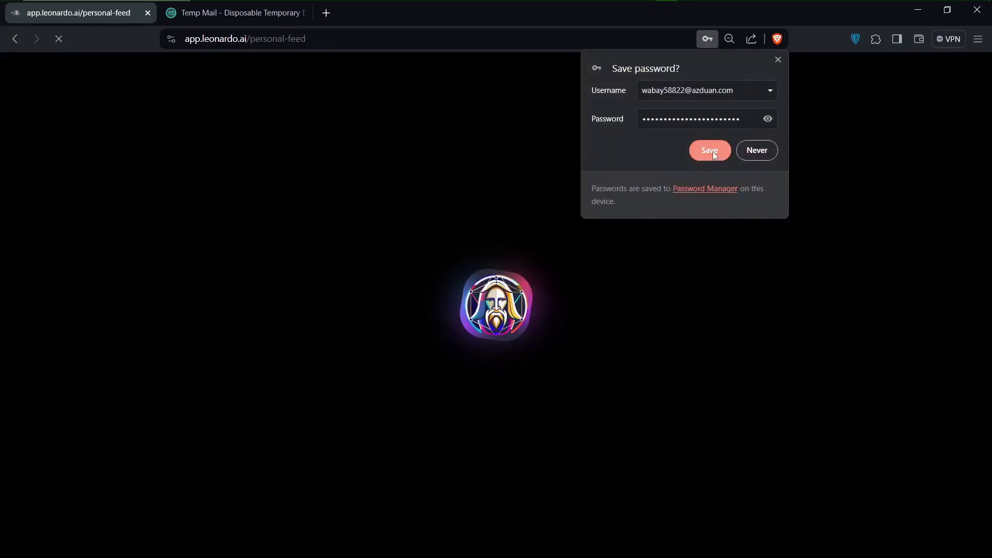
left_click(711, 151)
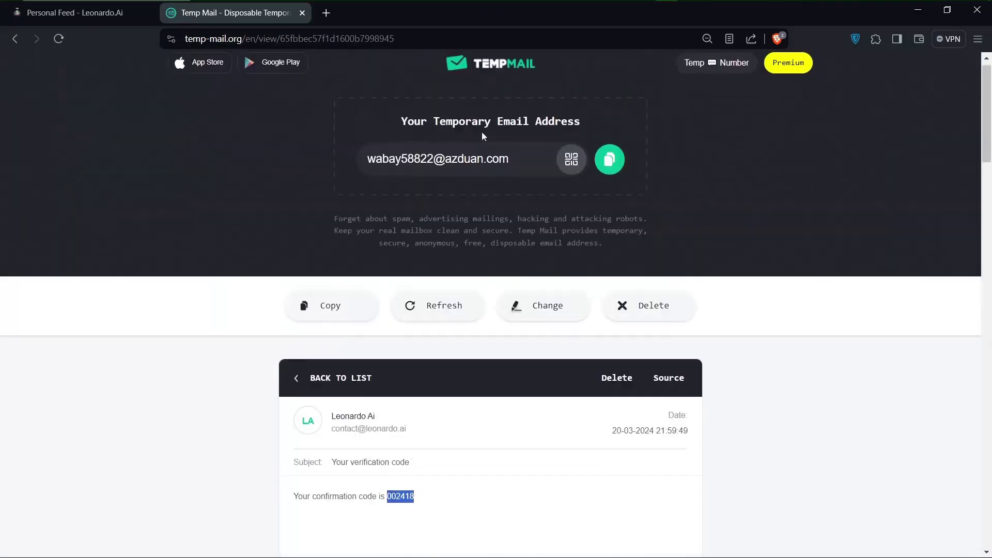
scroll(379, 264, "up", 1)
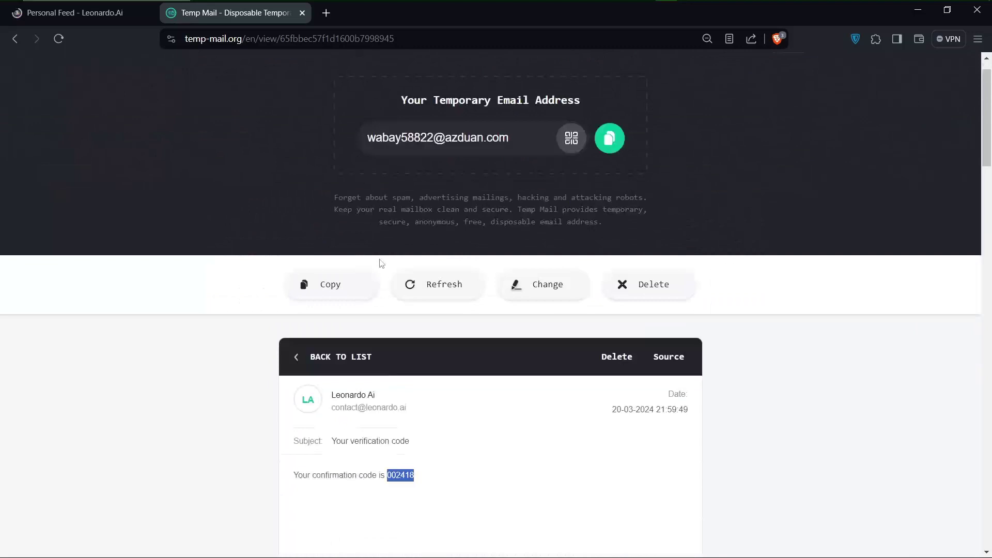
Step: Switch to the Leonardo.Ai tab showing the welcome form for username and interests
left_click(47, 14)
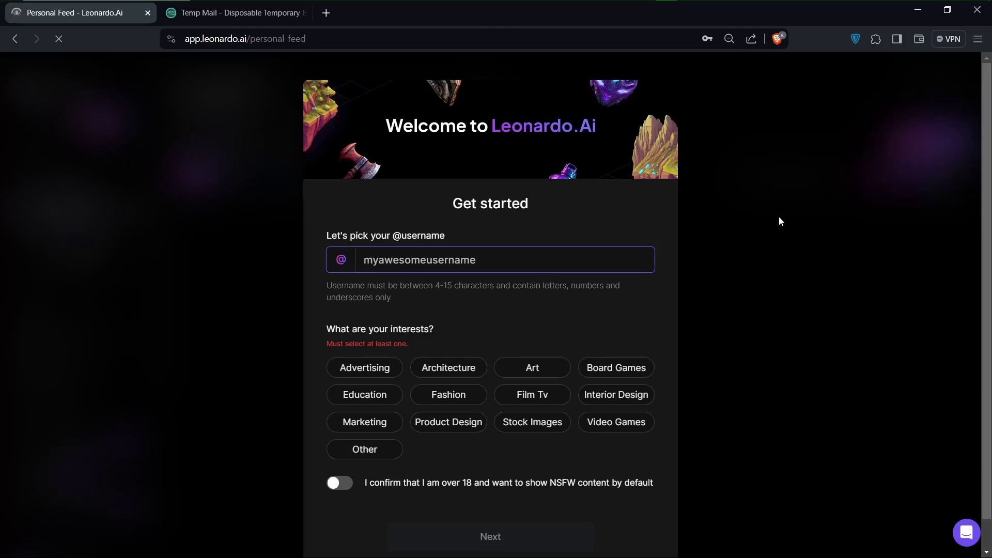
Step: Open Brave's hamburger menu at the top right of the window
left_click(979, 39)
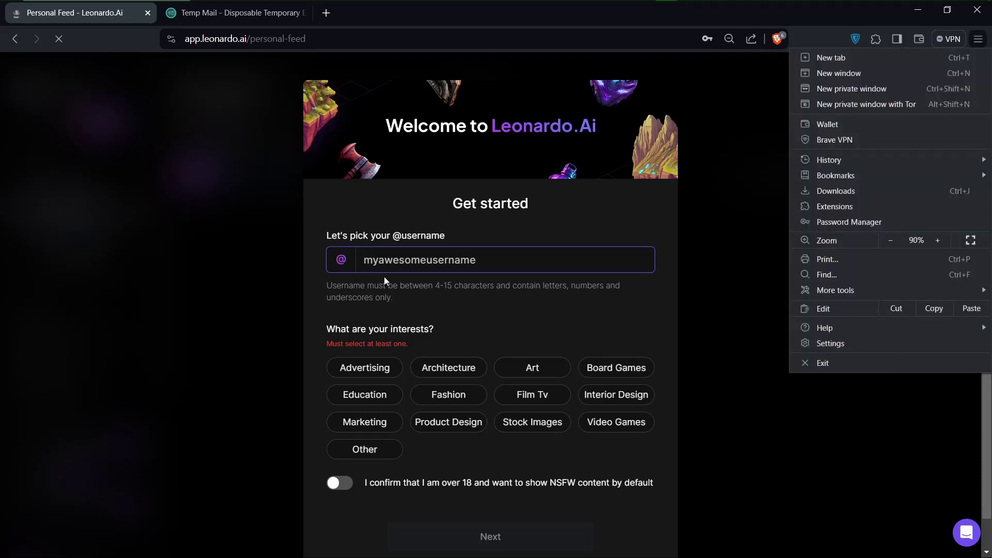